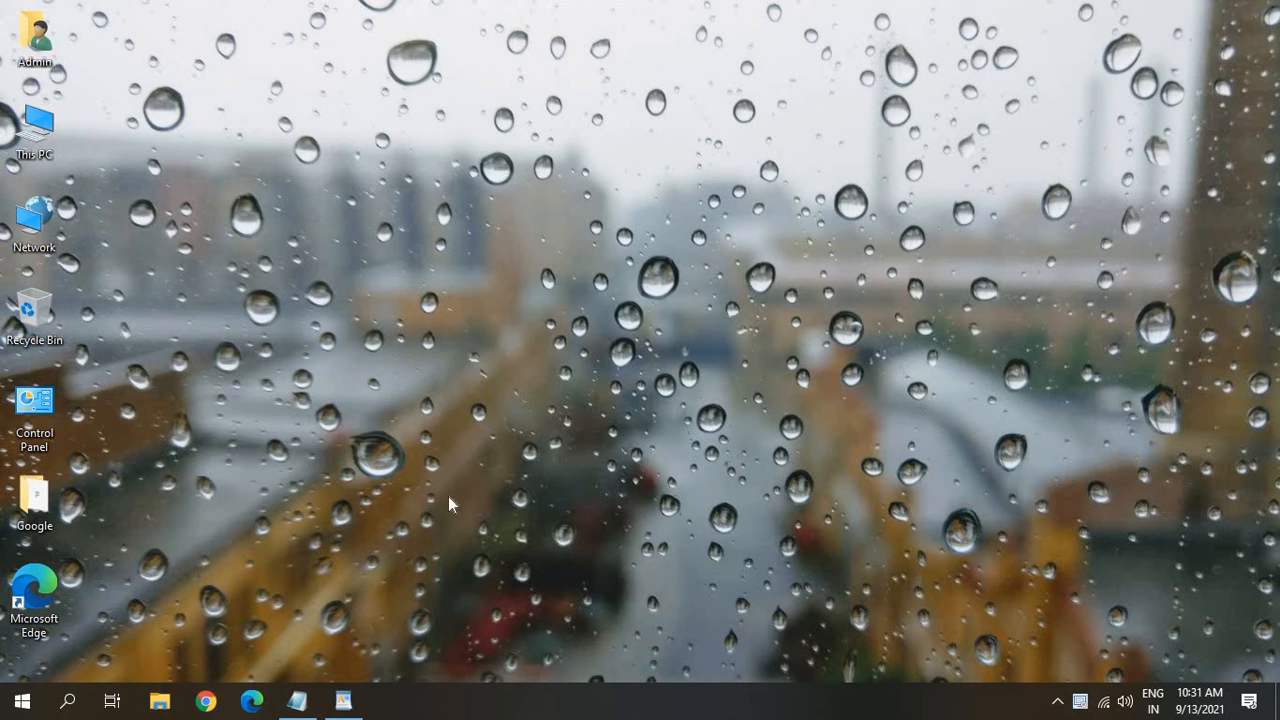
Launch services.msc from the Run dialog to bring up the Services console.
right_click(26, 703)
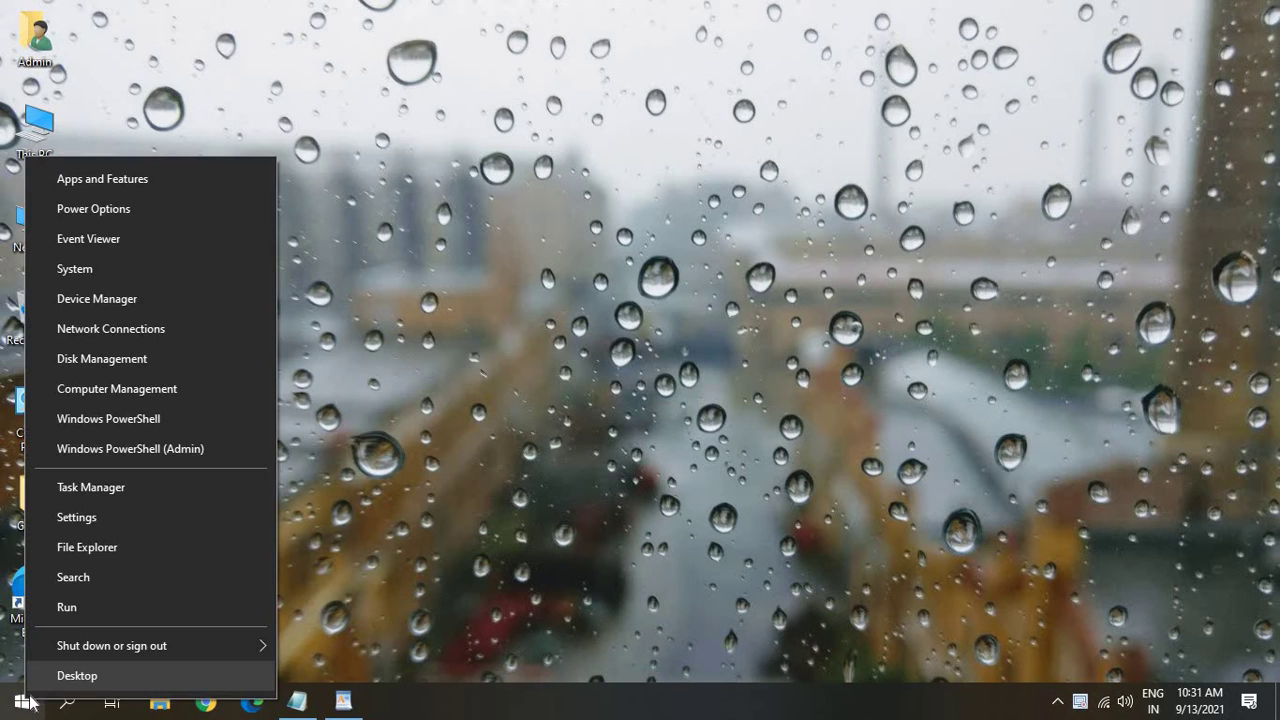
click(84, 607)
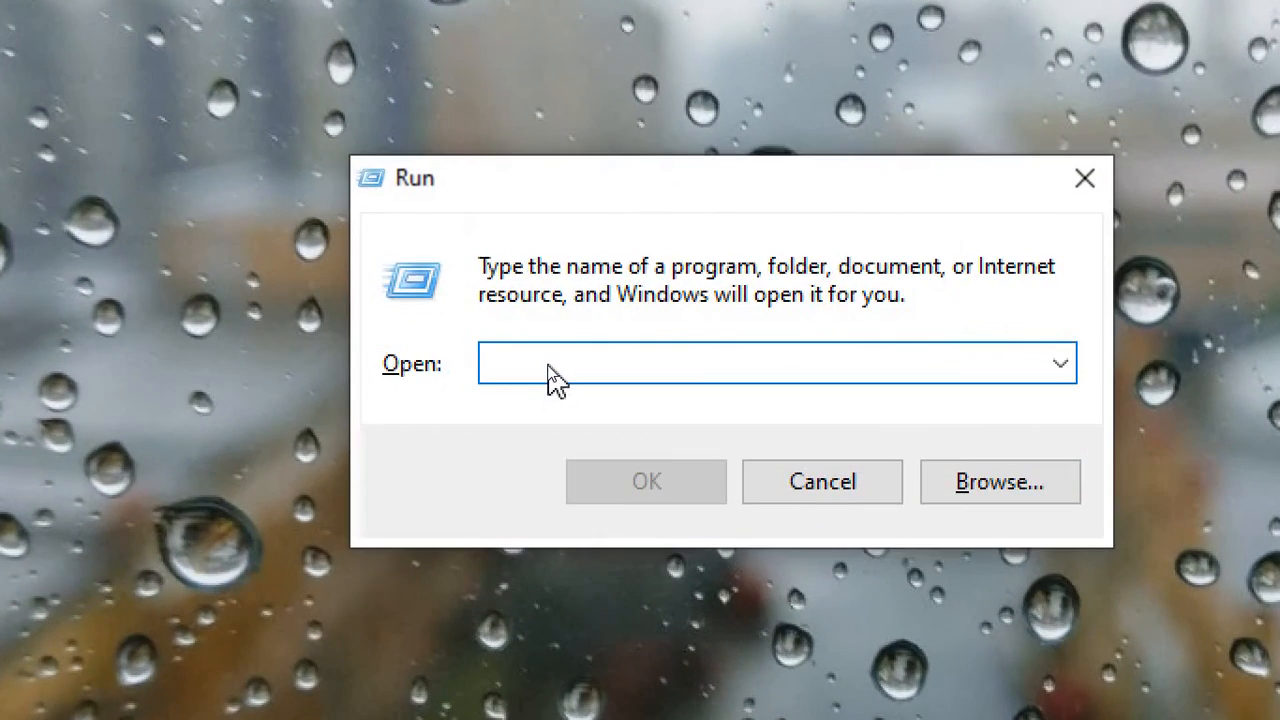
text(se)
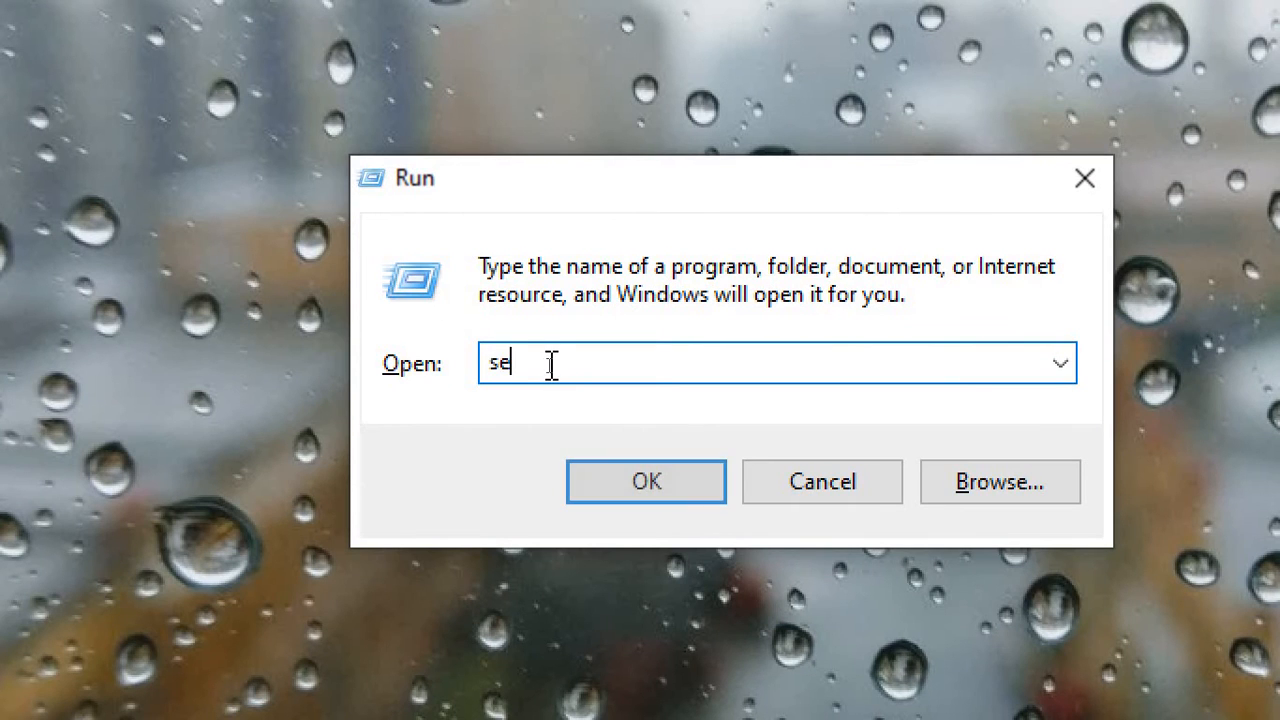
text(rvices)
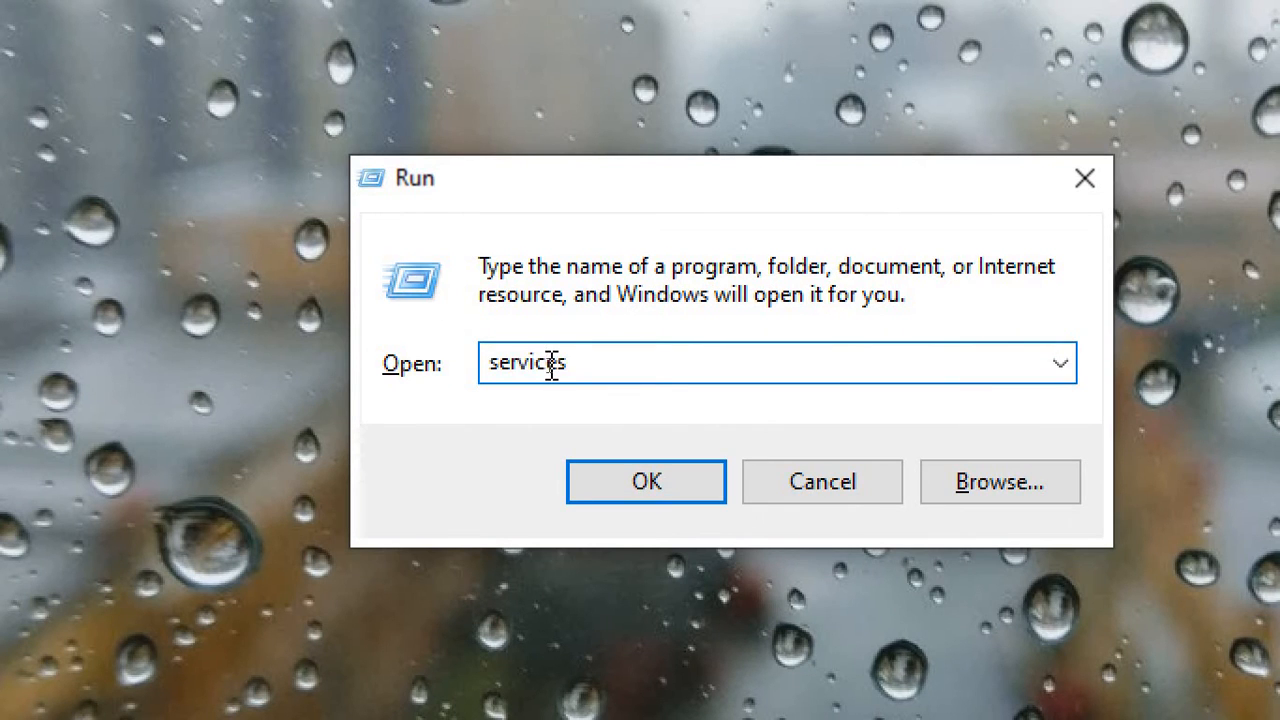
text(.msc)
click(690, 497)
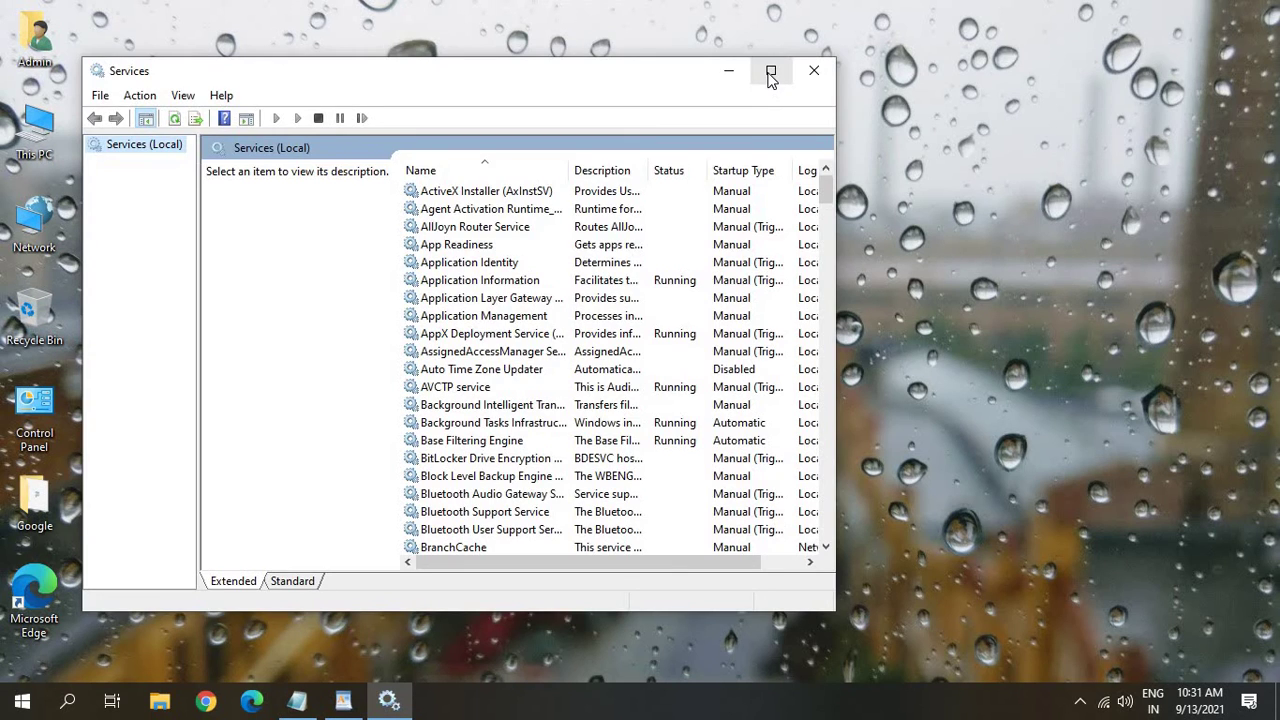
Maximize Services and review the Background Intelligent Transfer Service actions without changing it.
click(771, 72)
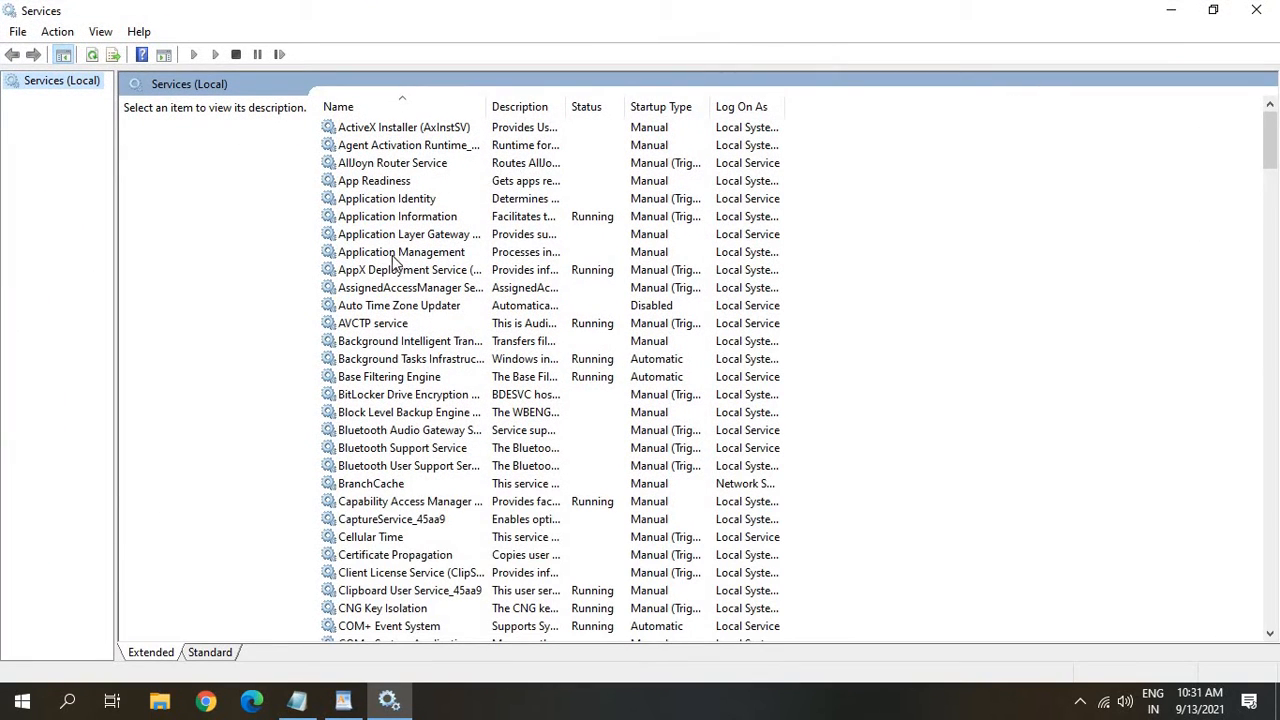
click(397, 341)
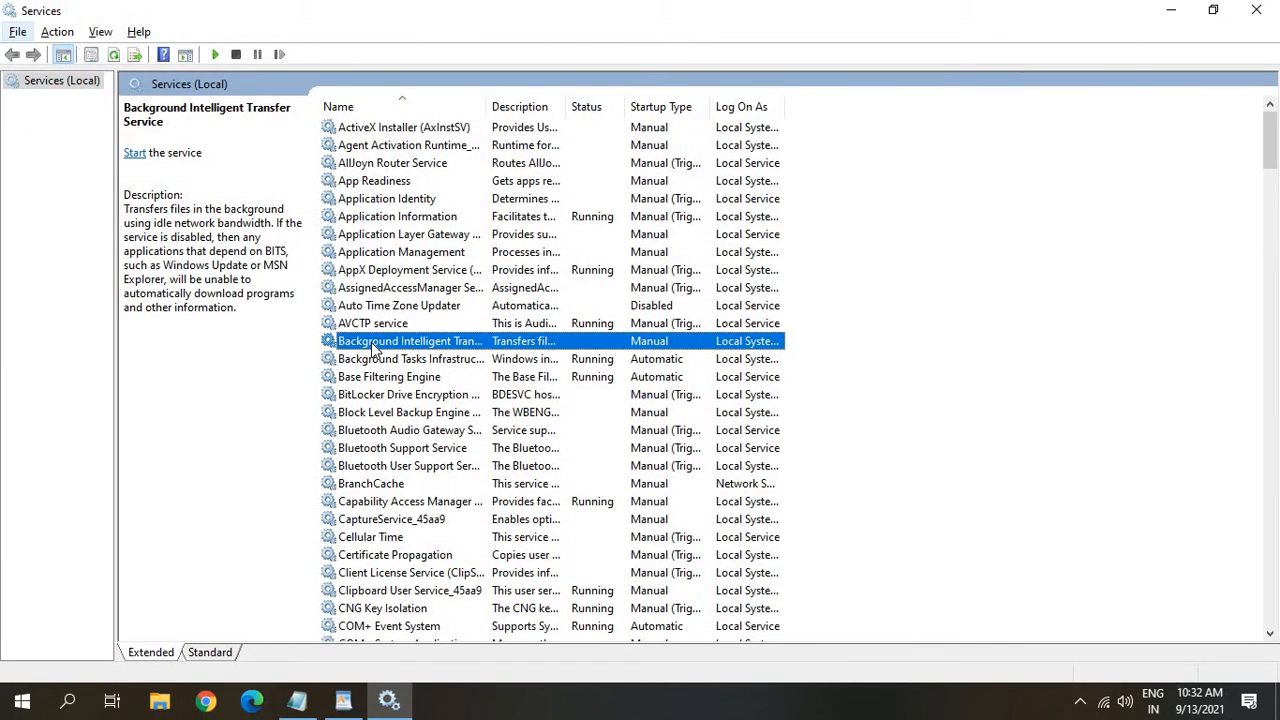
right_click(375, 348)
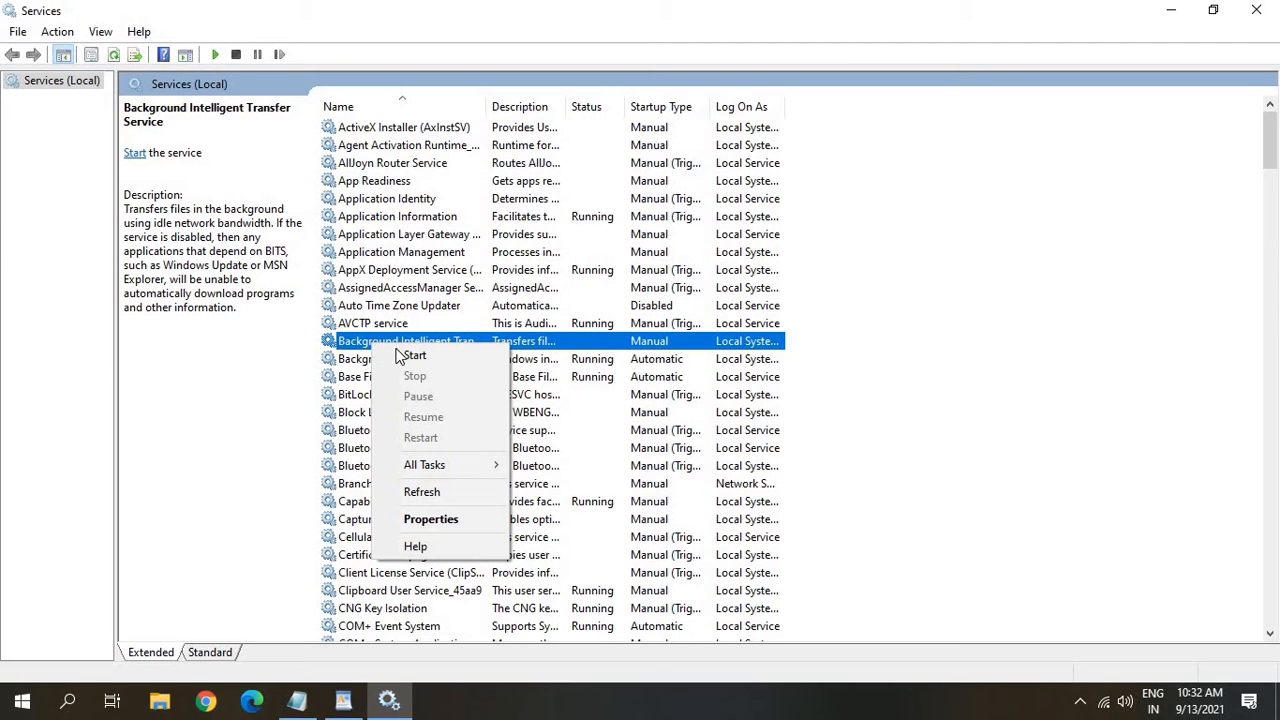
click(415, 357)
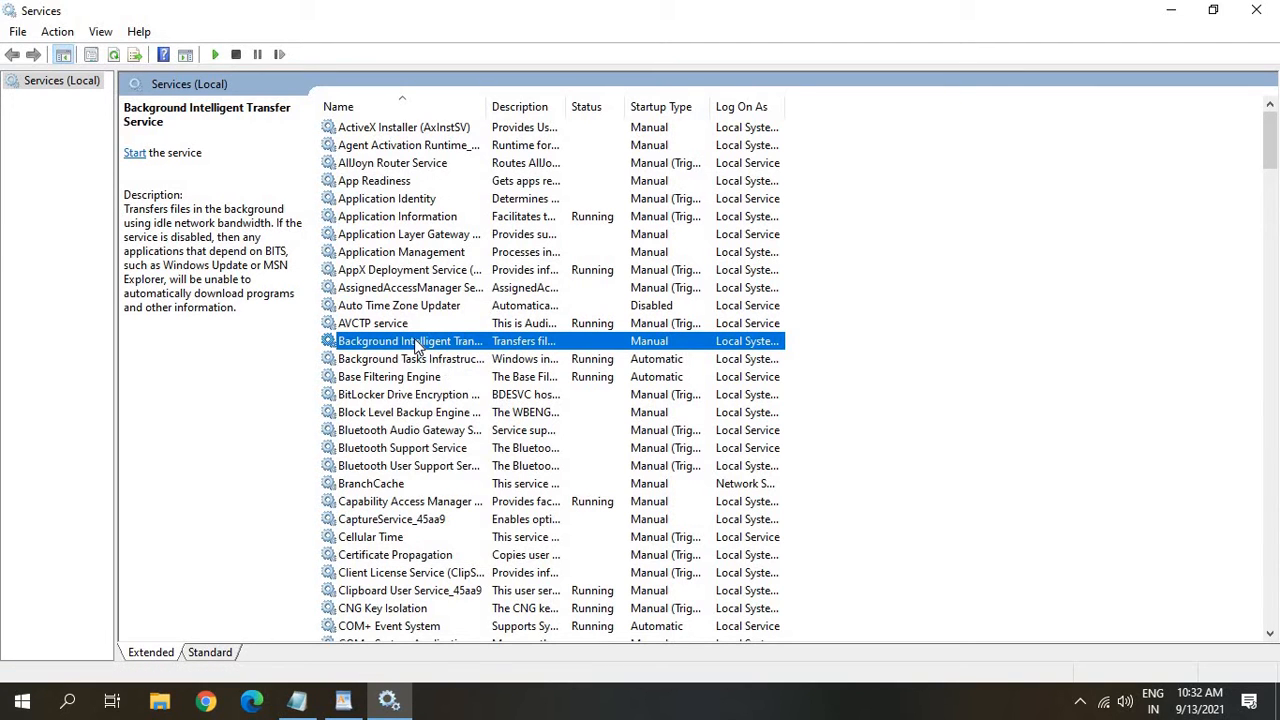
text(w)
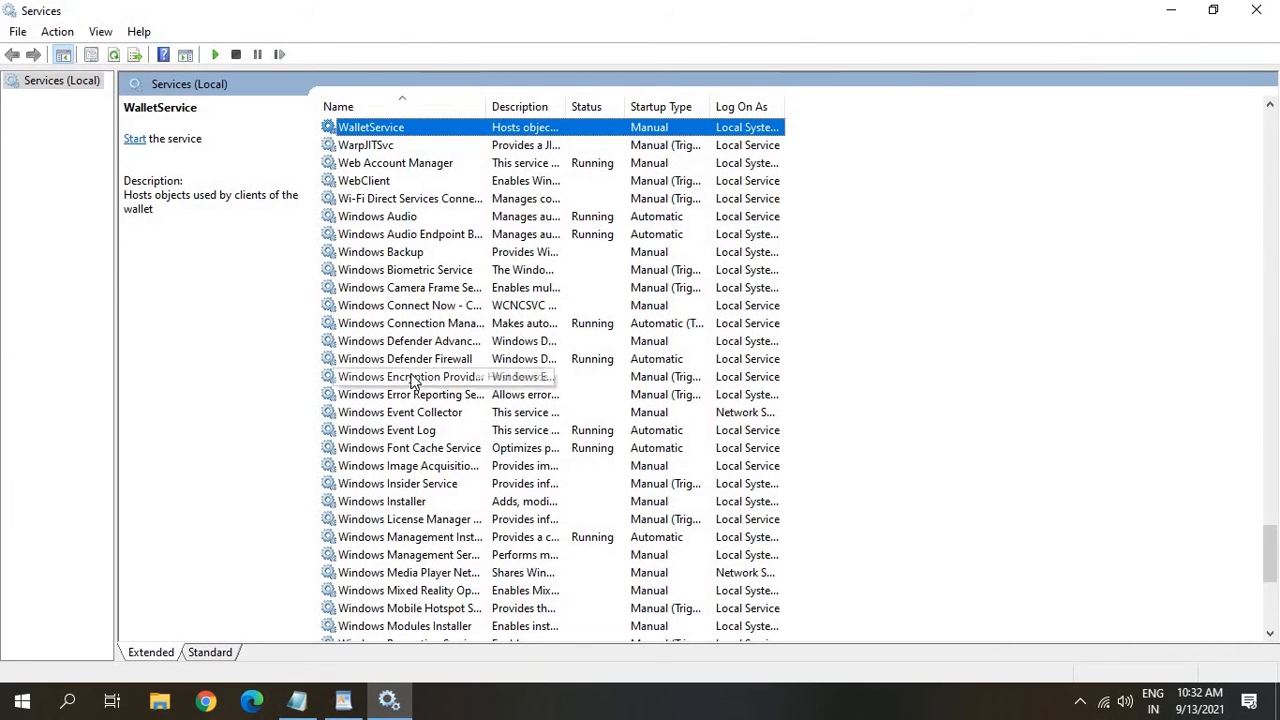
scroll(412, 383, down, 1)
scroll(412, 383, down, 1)
scroll(412, 383, down, 2)
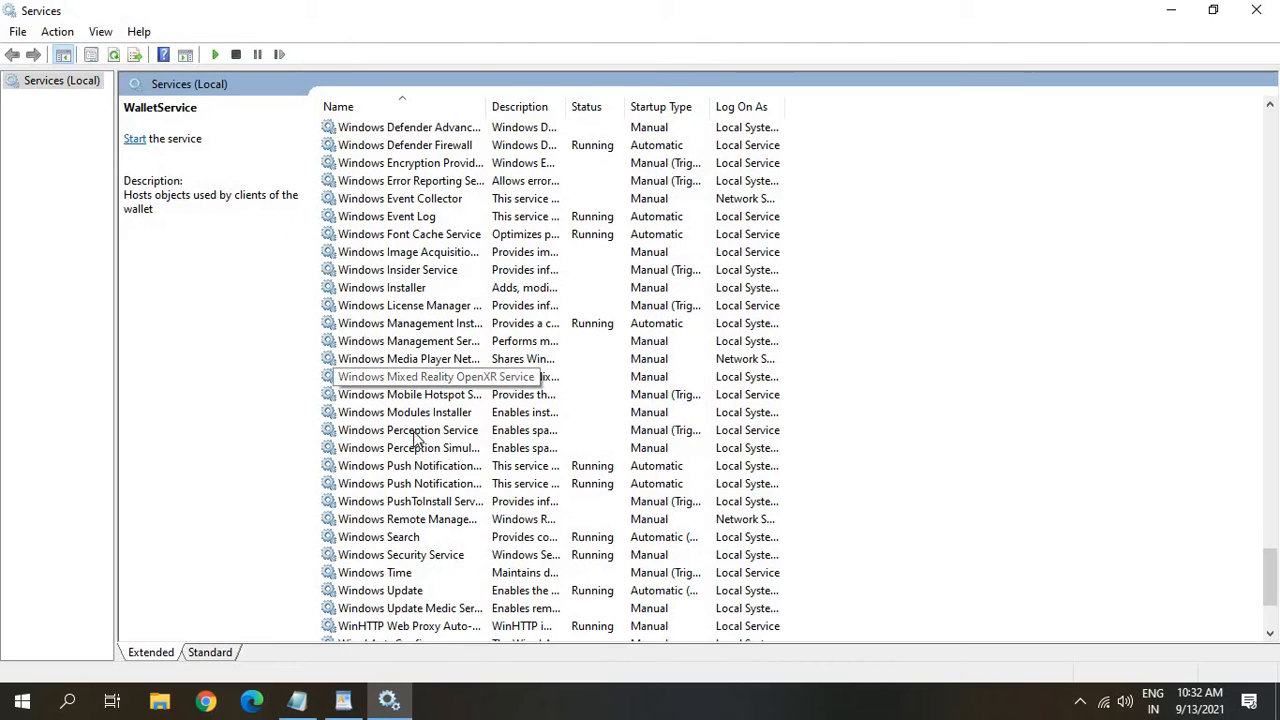
Stop the Windows Update service.
click(393, 591)
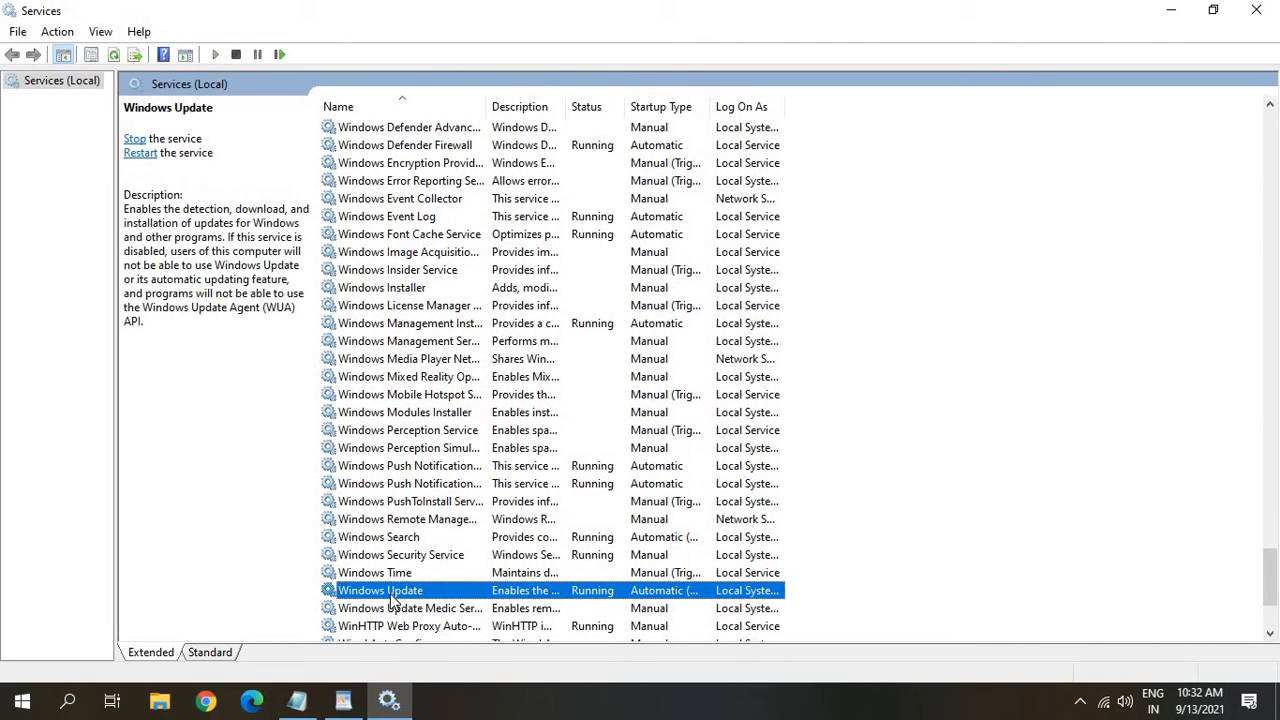
right_click(393, 591)
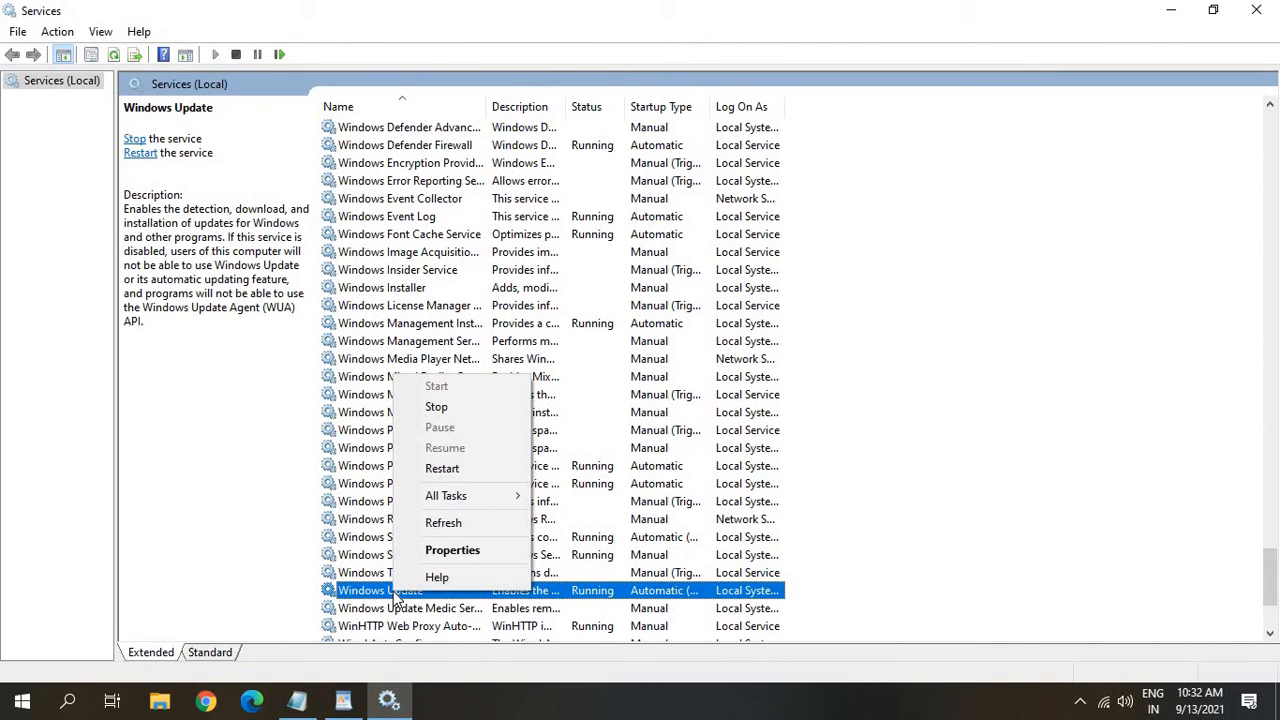
click(452, 410)
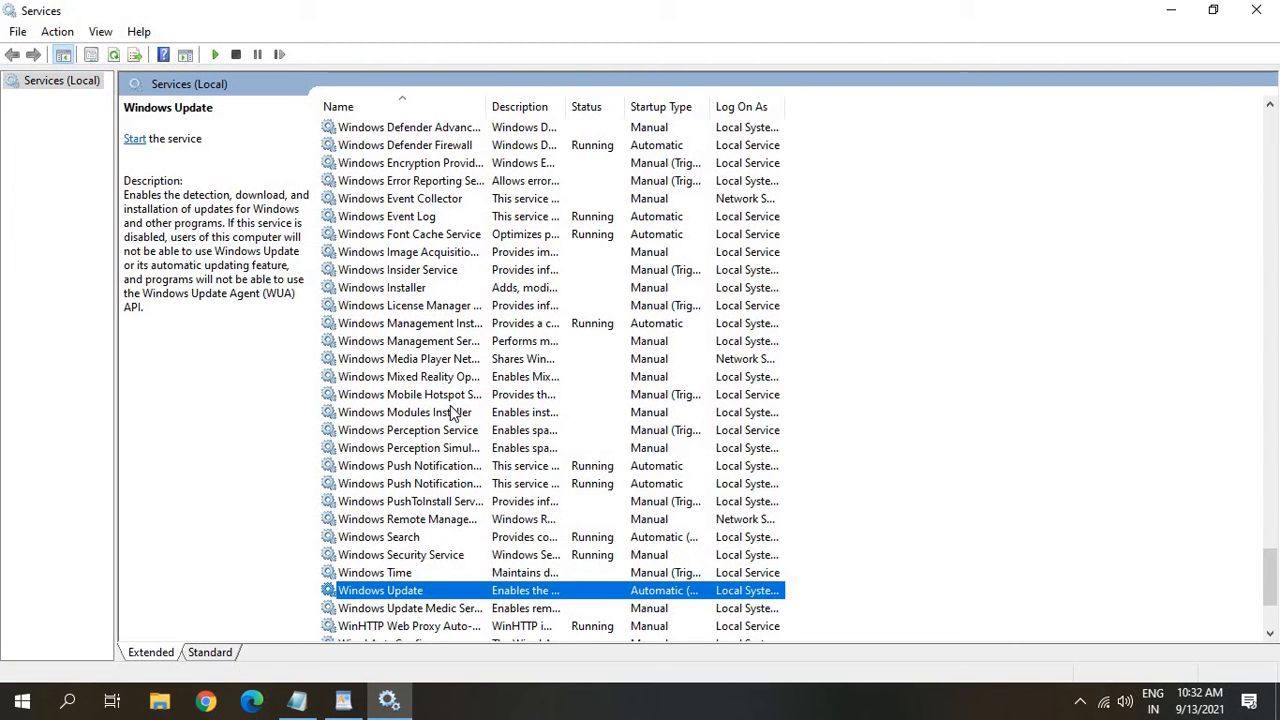
Close Services and start an administrator Command Prompt alongside the WordPad notes.
click(1250, 14)
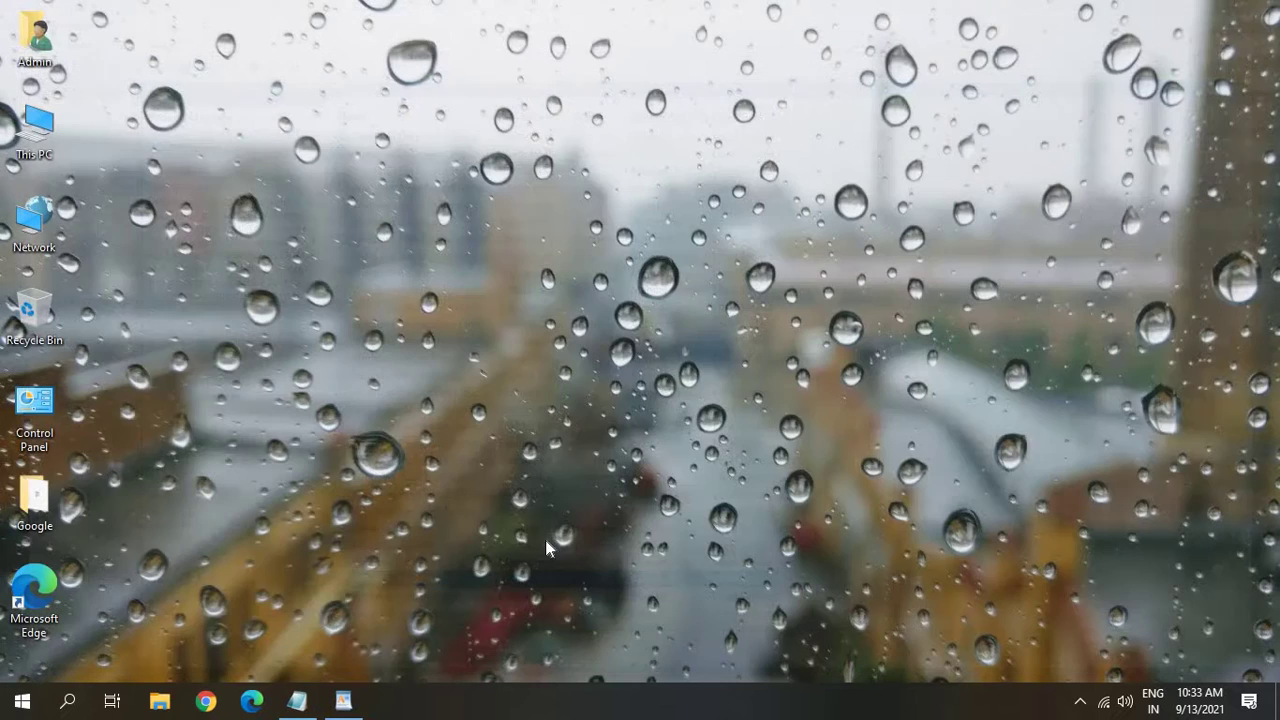
click(347, 706)
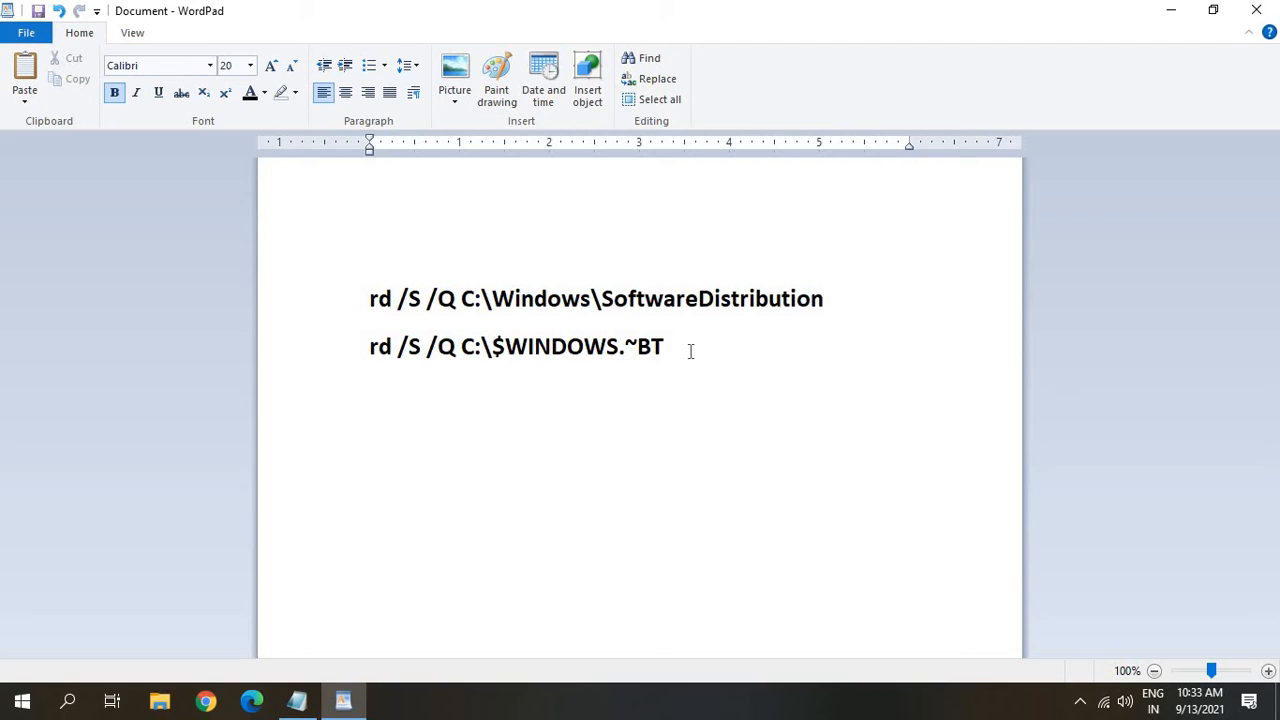
click(70, 703)
text(cmd)
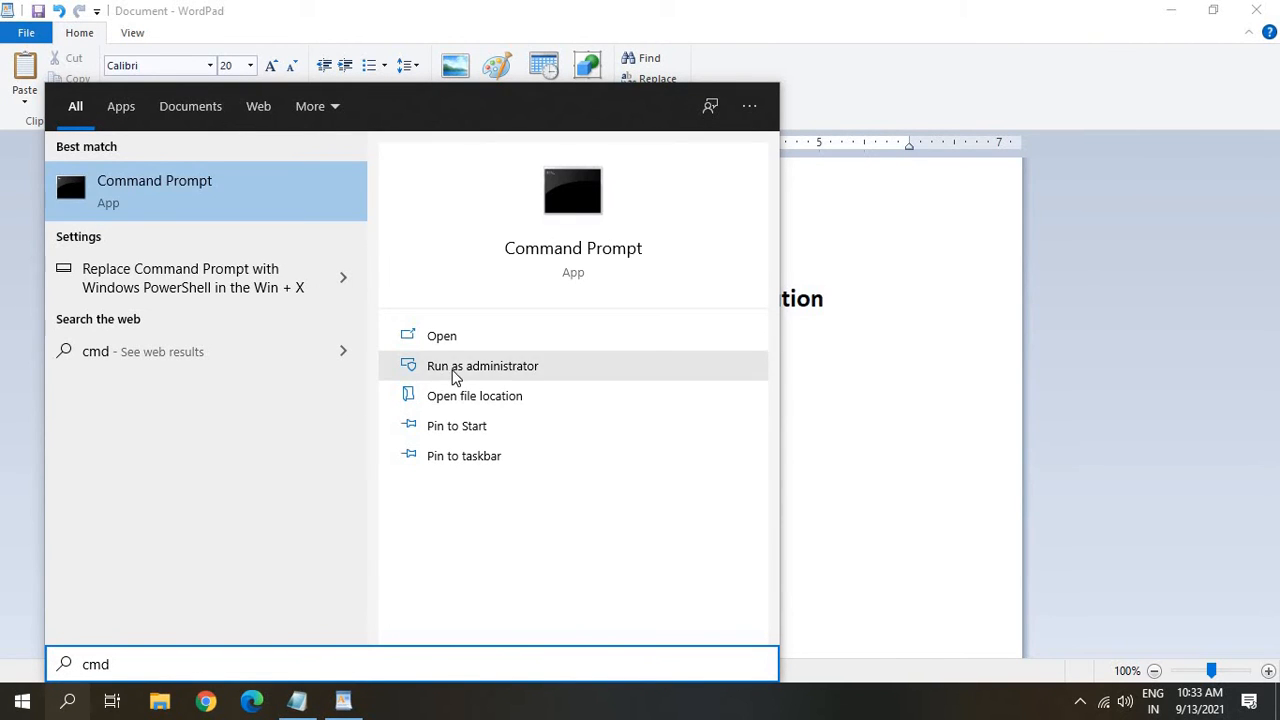
click(455, 370)
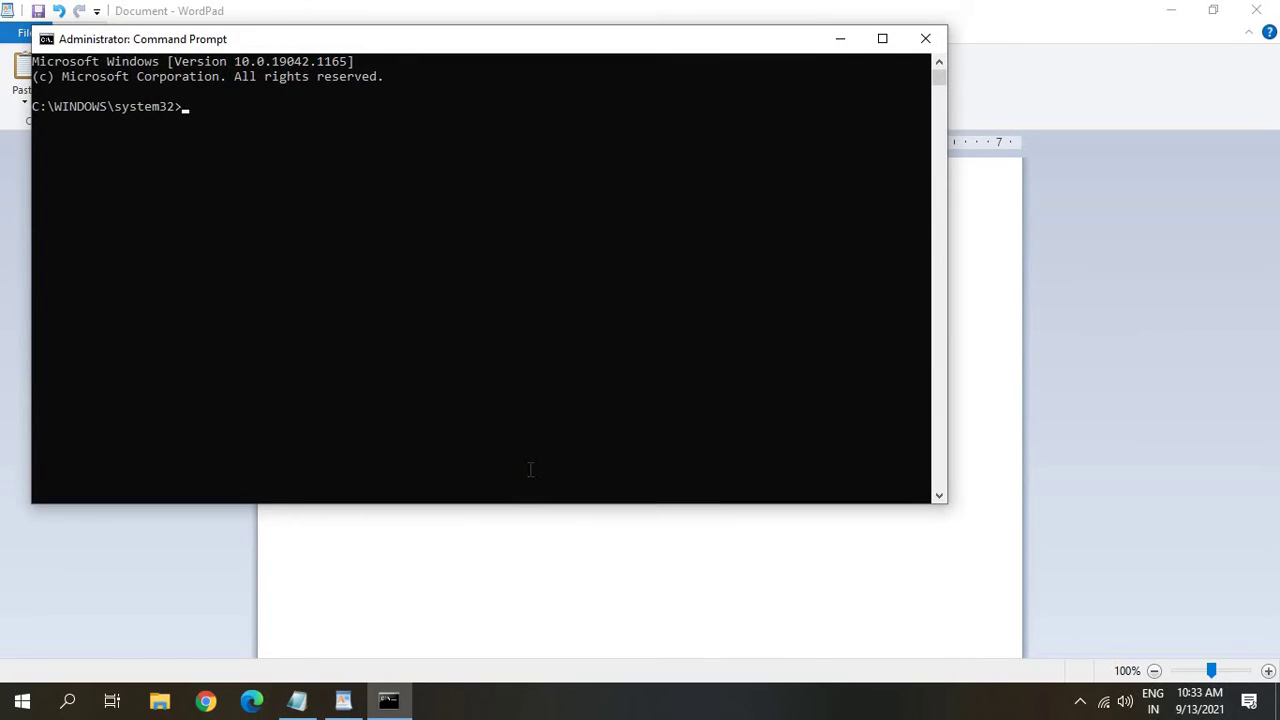
Copy rd /S /Q C:\Windows\SoftwareDistribution from WordPad into the admin Command Prompt.
click(343, 700)
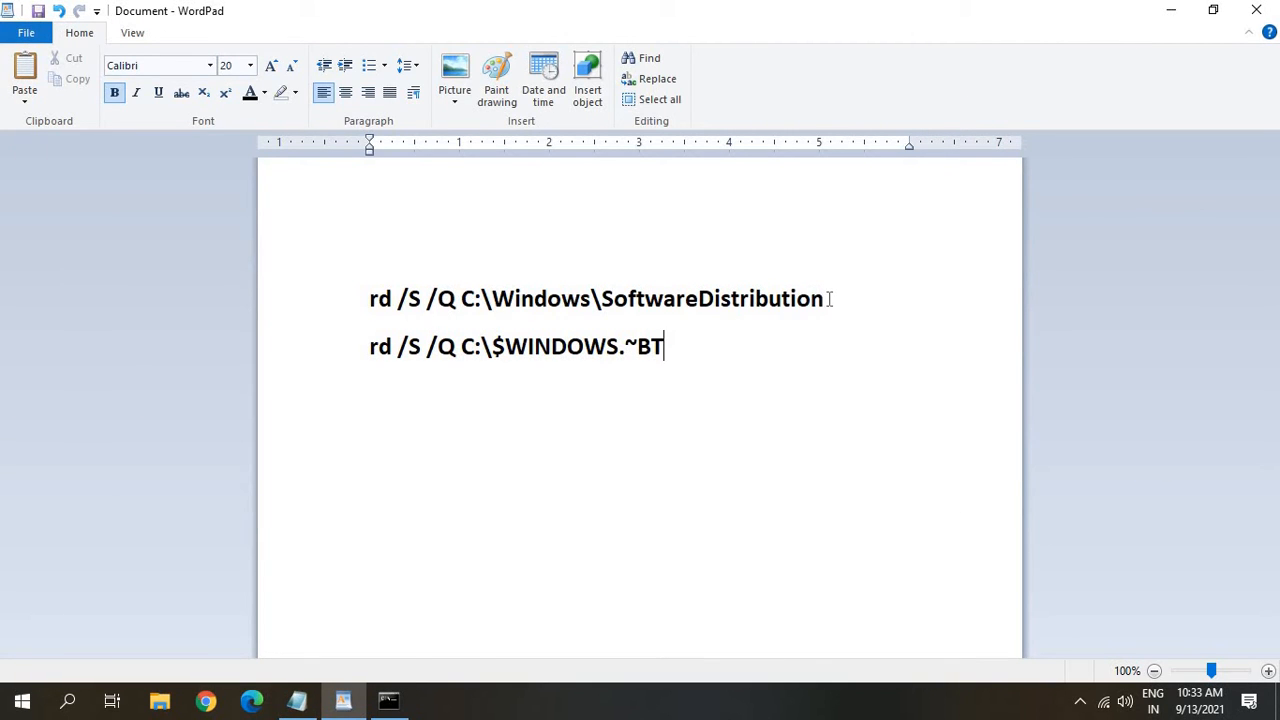
mouse_move(828, 298)
mouse_down()
mouse_move(405, 310)
mouse_move(372, 330)
mouse_up()
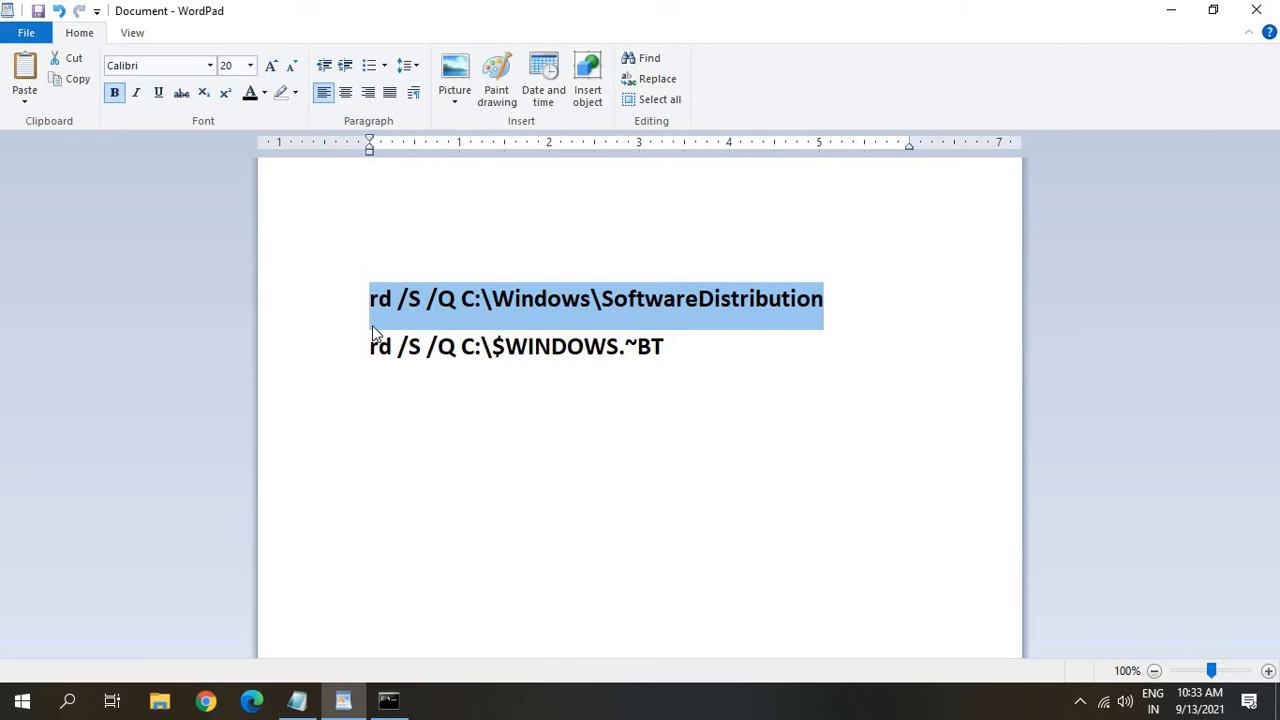
key(ctrl+c)
key(alt+Tab)
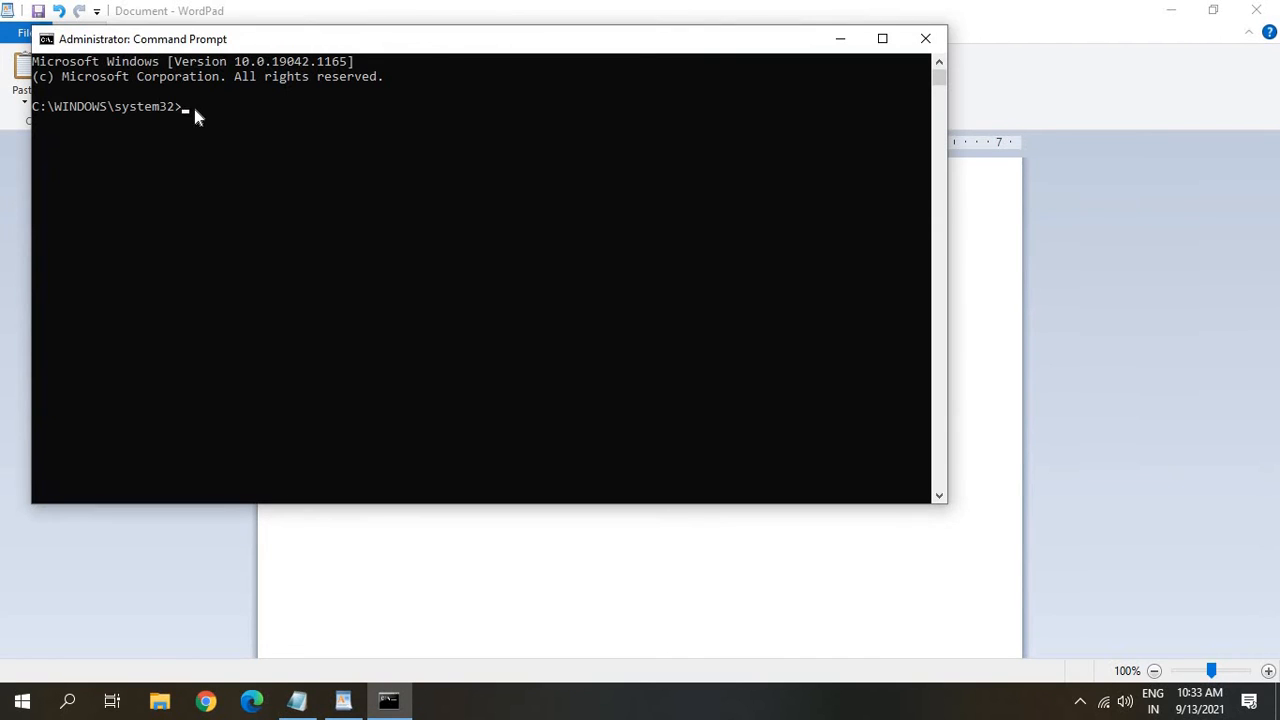
right_click(195, 113)
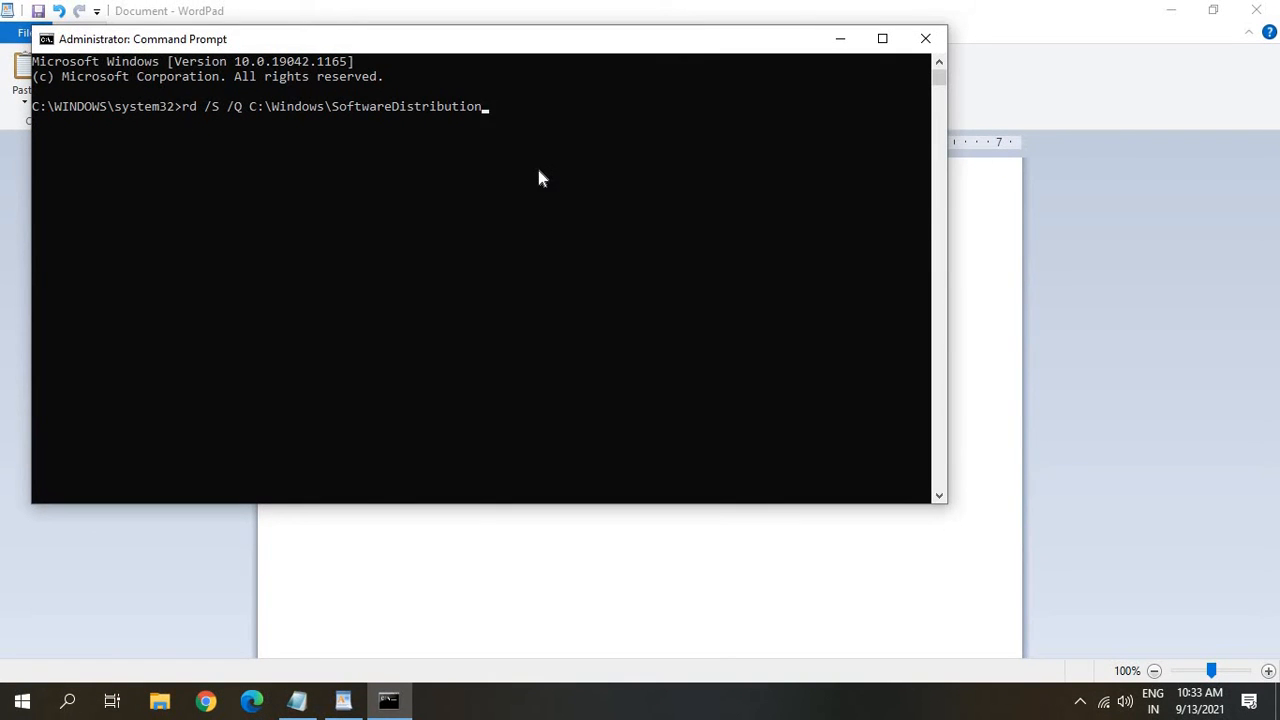
Run the SoftwareDistribution removal command and return to the WordPad notes.
key(Return)
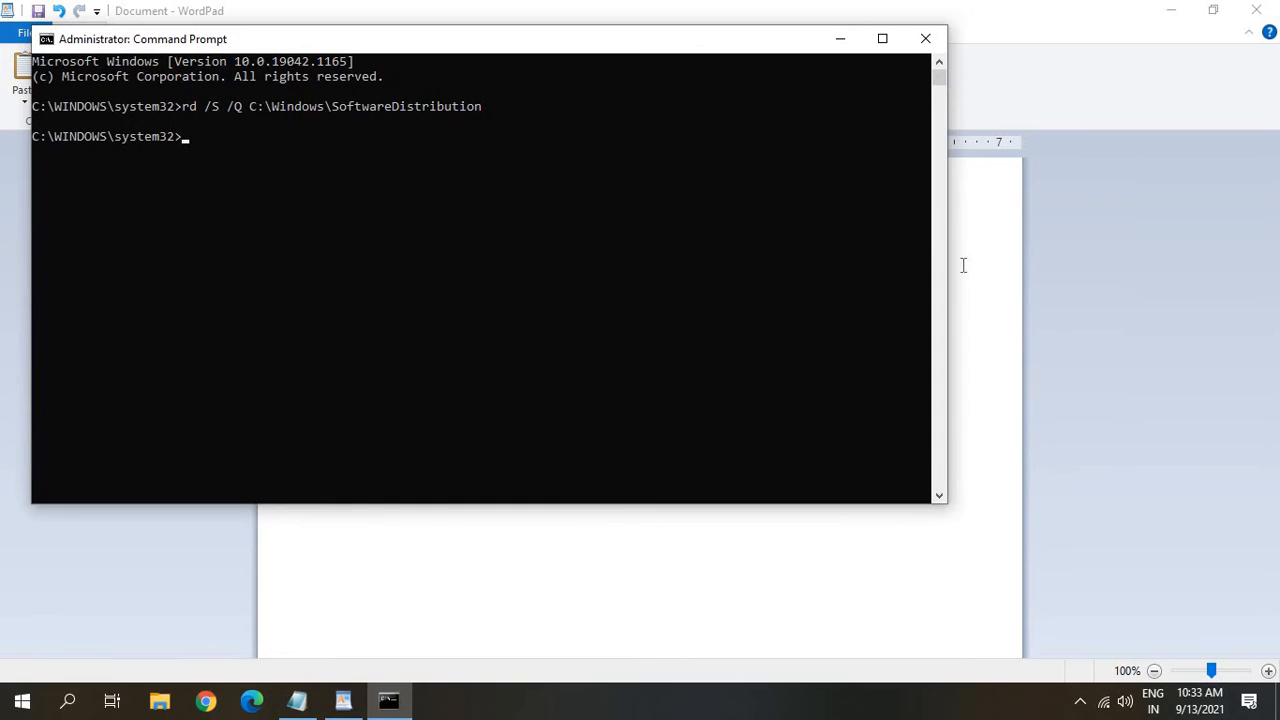
click(962, 265)
mouse_move(620, 346)
mouse_down()
mouse_move(612, 360)
mouse_move(370, 346)
mouse_up()
click(476, 347)
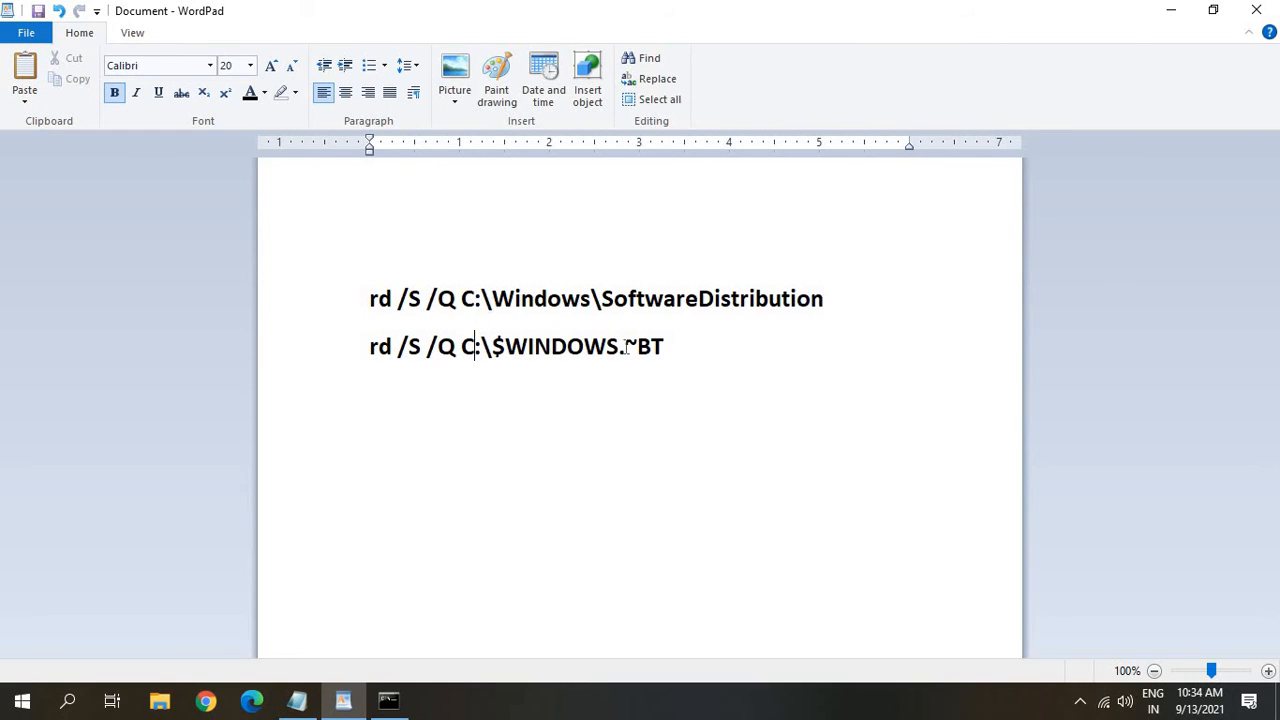
Copy rd /S /Q C:\$WINDOWS.~BT into the Command Prompt and run it.
drag(668, 347, 388, 355)
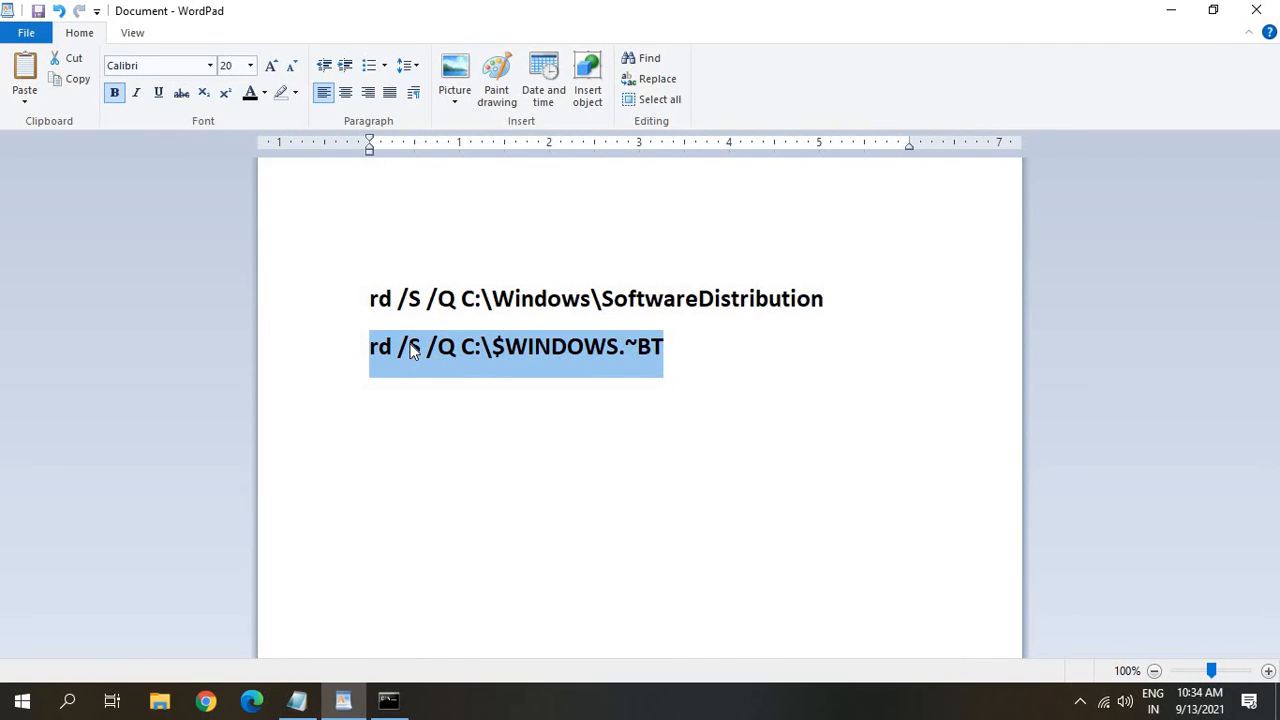
key(alt)
key(alt+Tab)
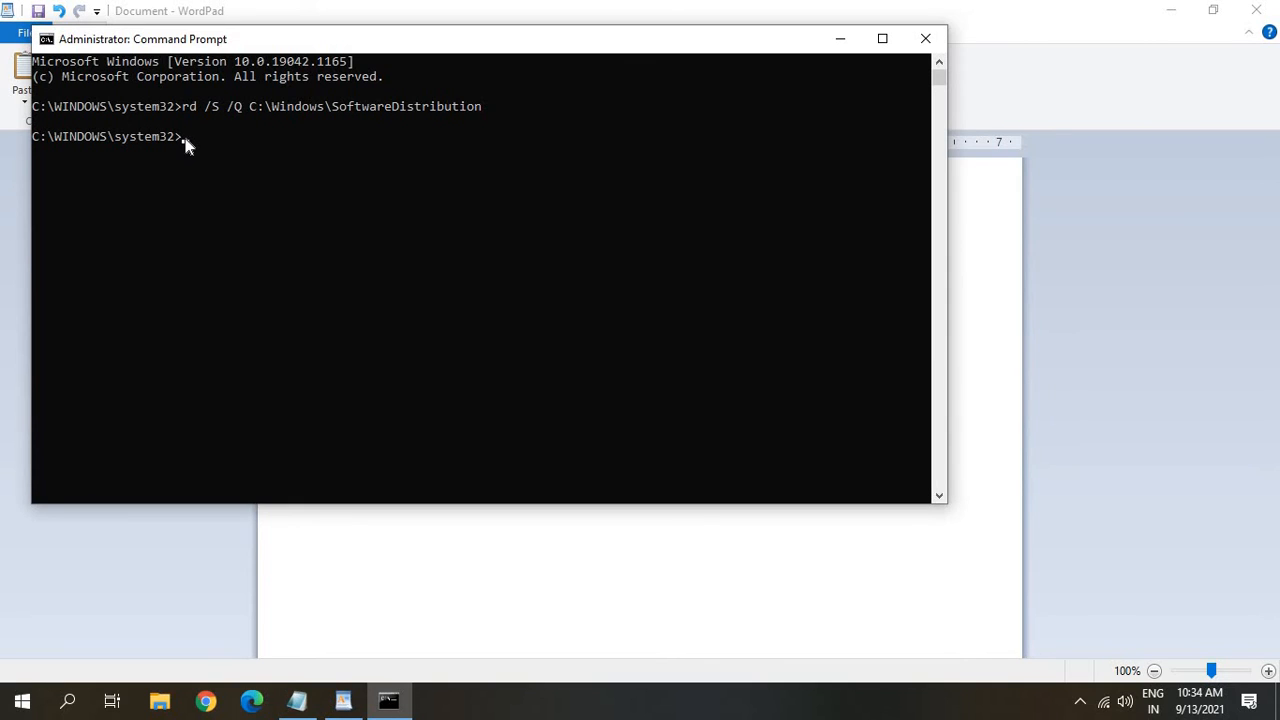
text(rd /S /Q C:\$WINDOWS.~BT)
key(Return)
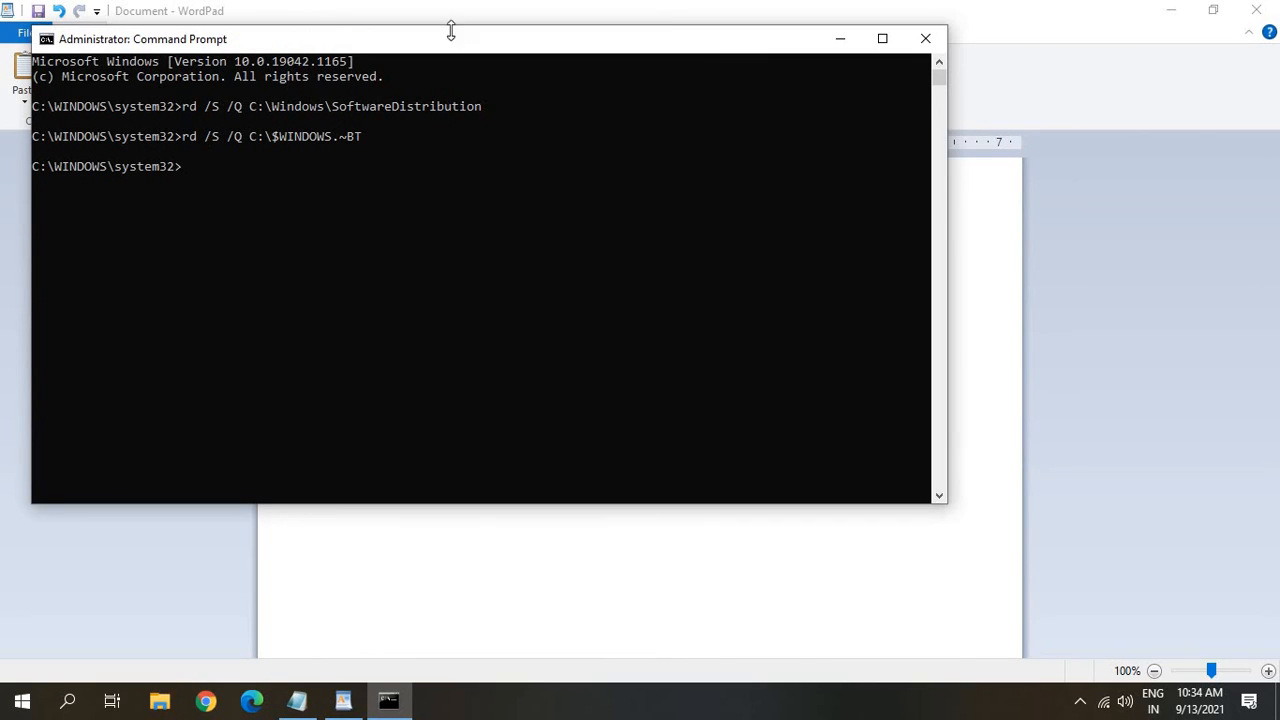
Close Command Prompt and discard the WordPad notes without saving.
click(925, 38)
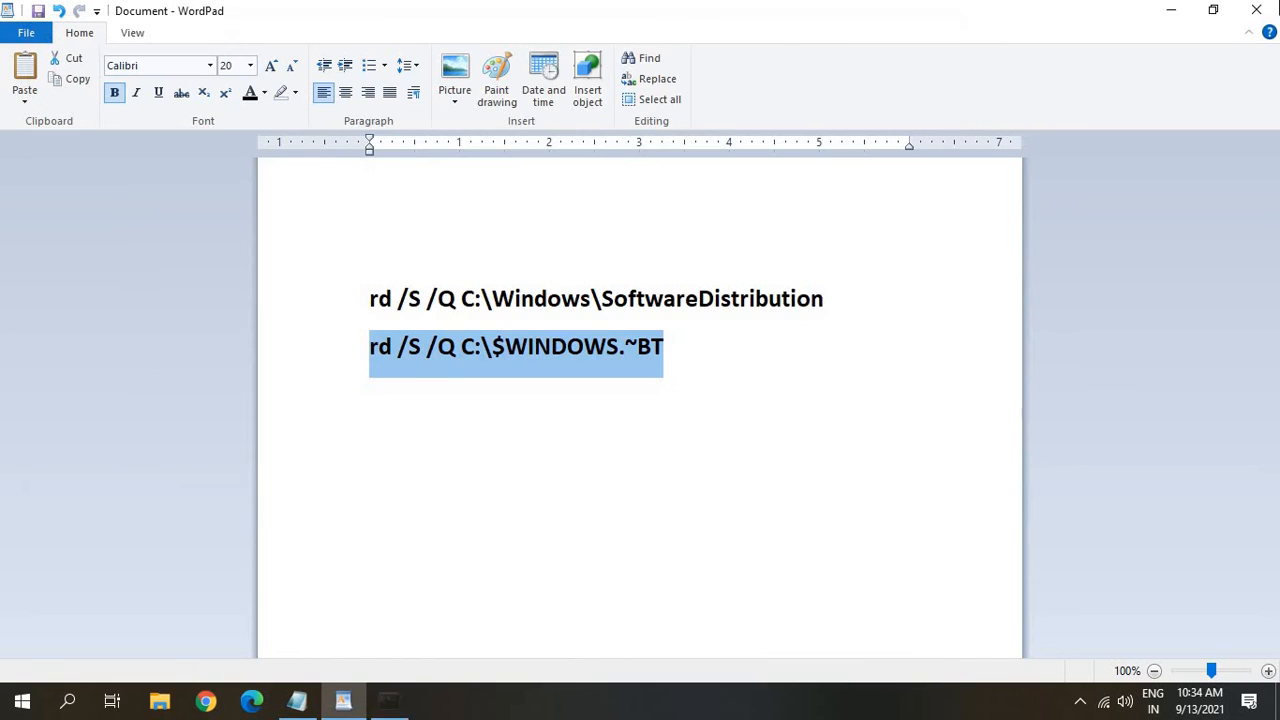
click(1258, 12)
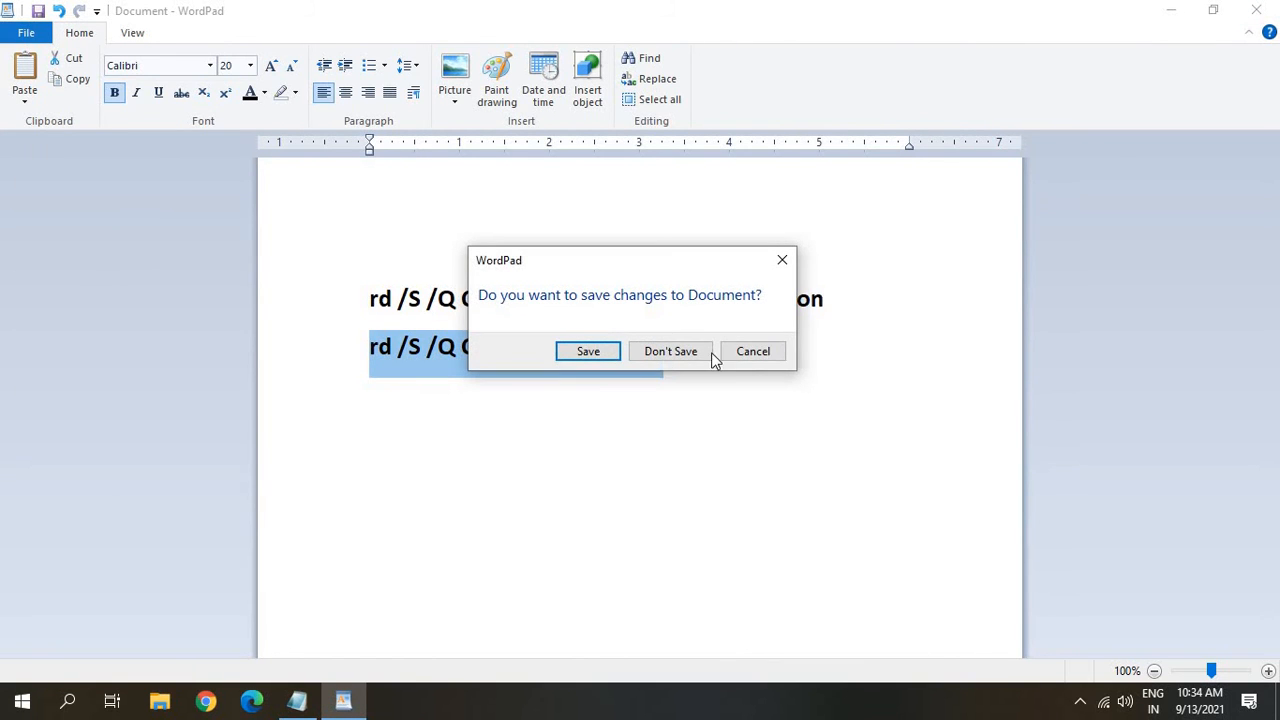
click(657, 358)
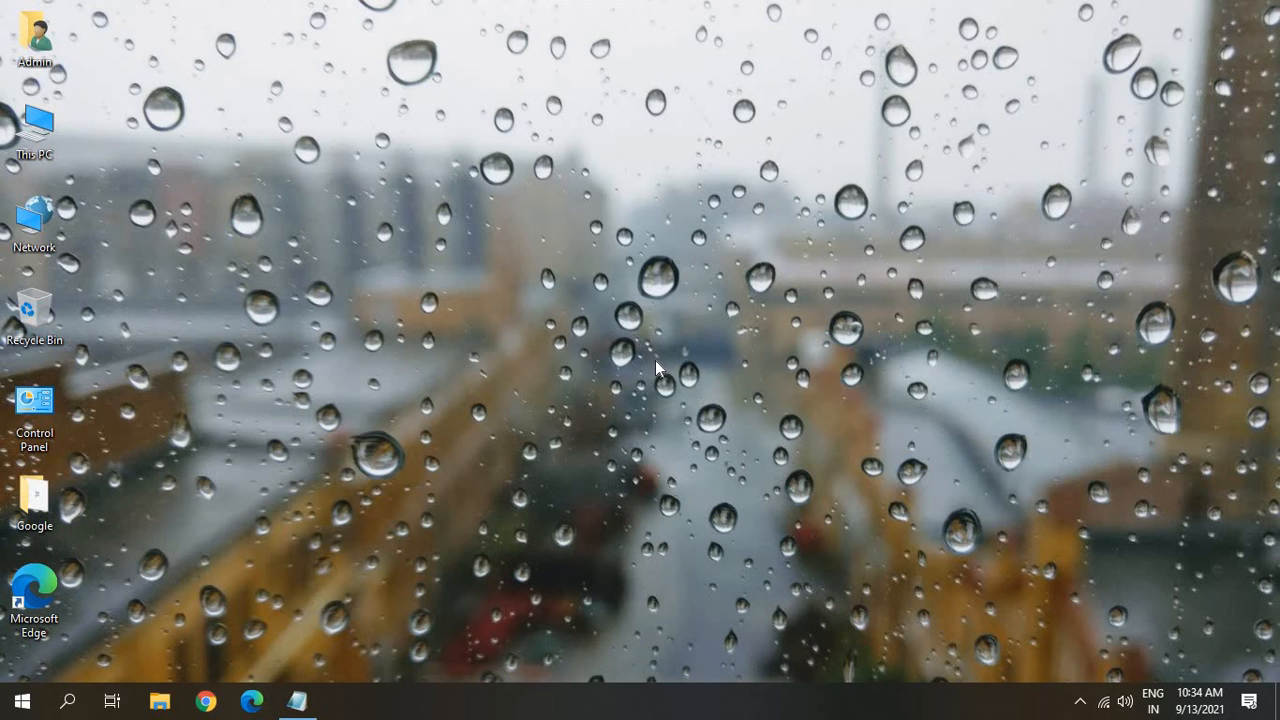
From Troubleshoot settings' Additional troubleshooters, run the Windows Update troubleshooter.
click(72, 703)
text(trou)
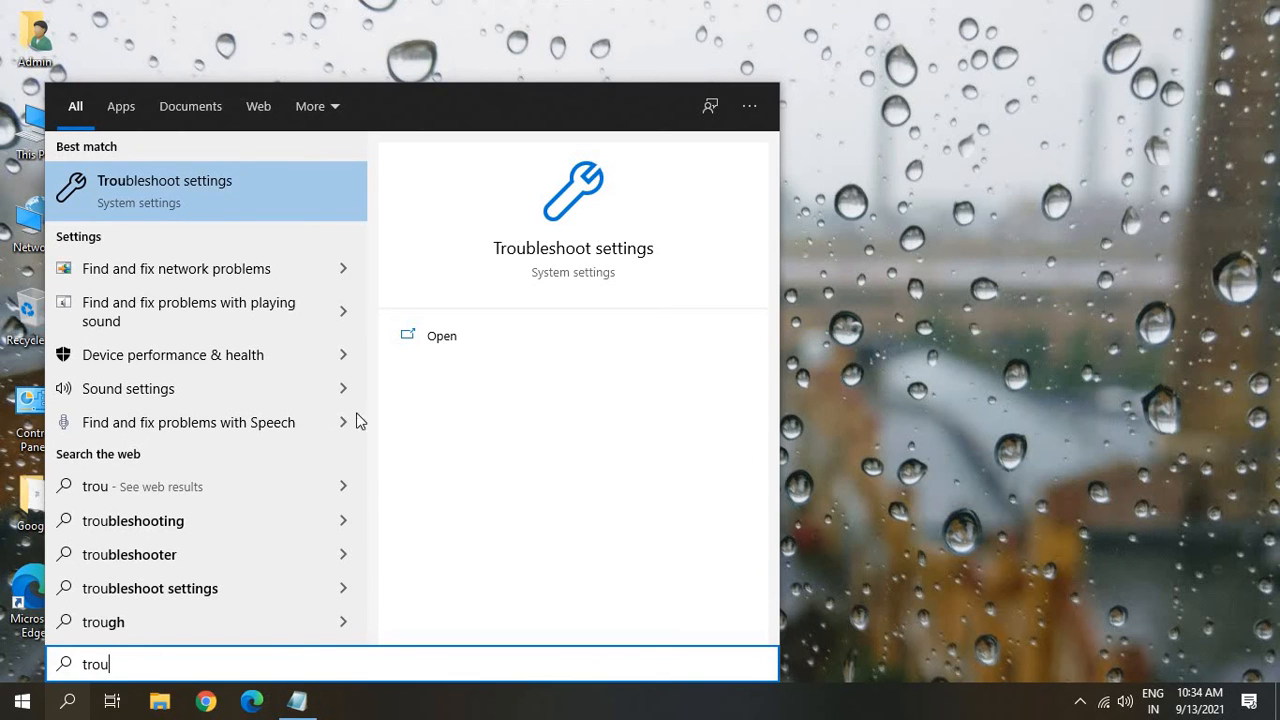
click(186, 193)
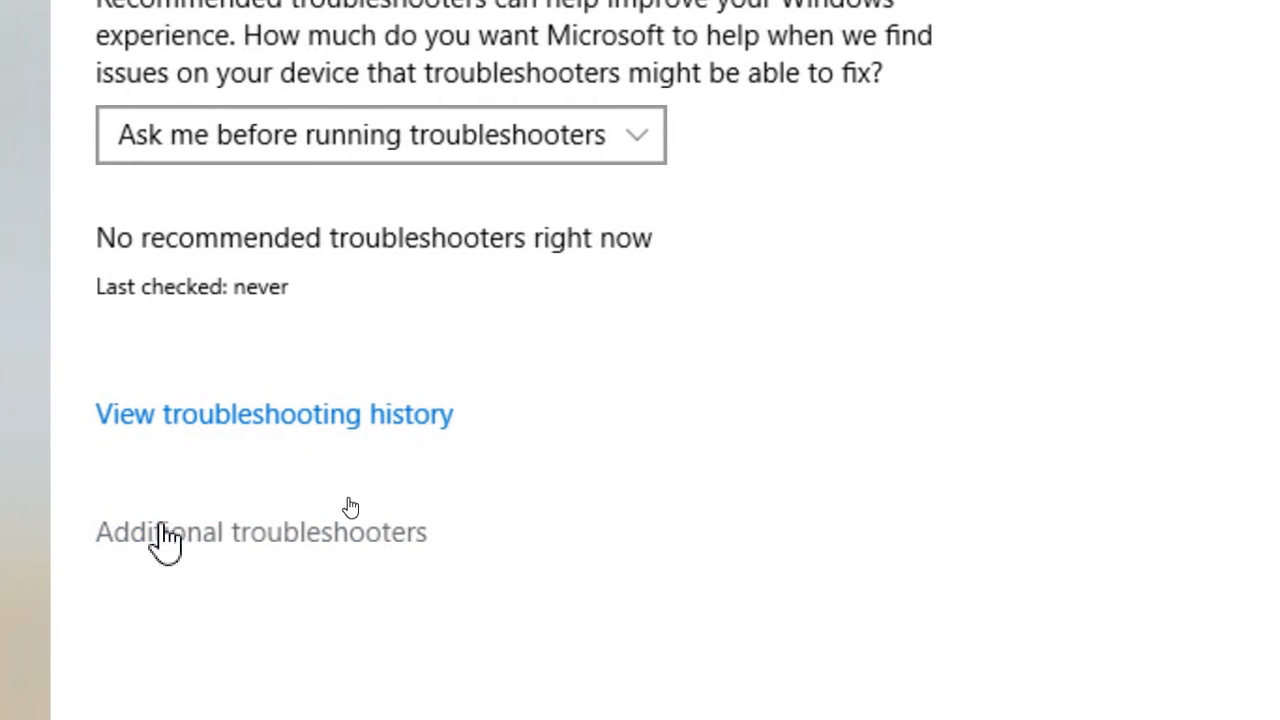
click(230, 532)
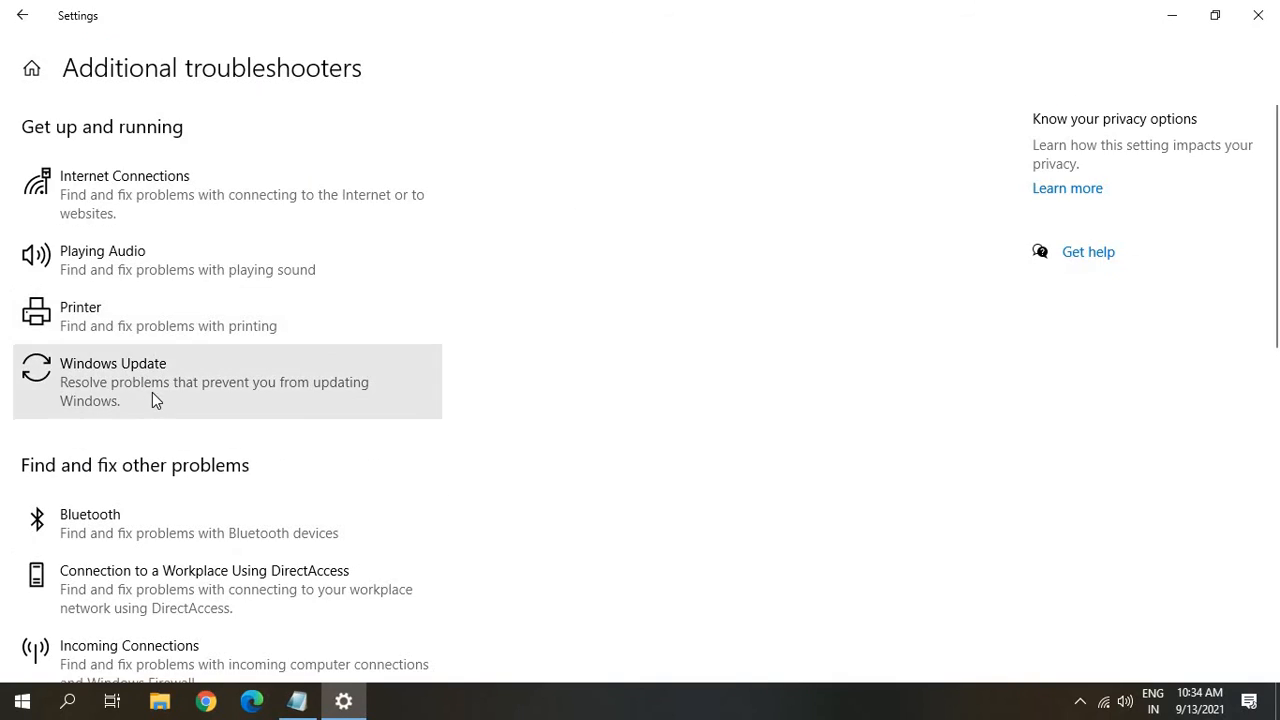
click(155, 390)
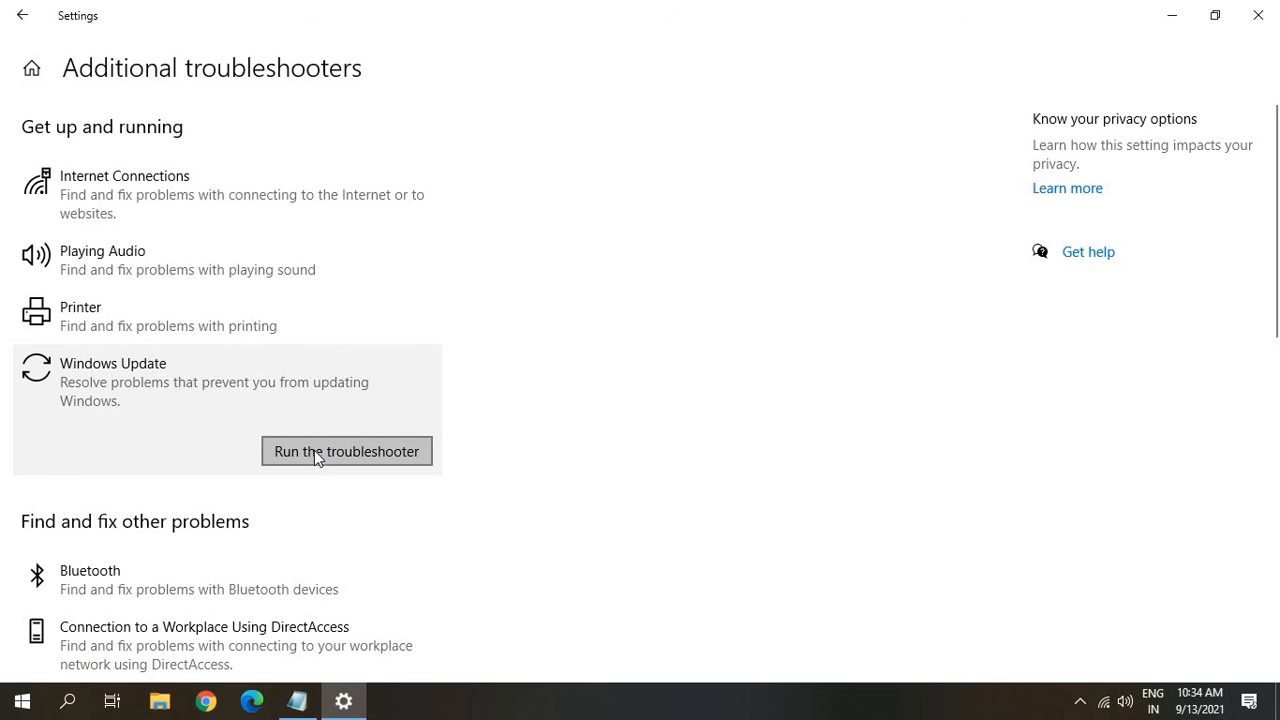
click(314, 450)
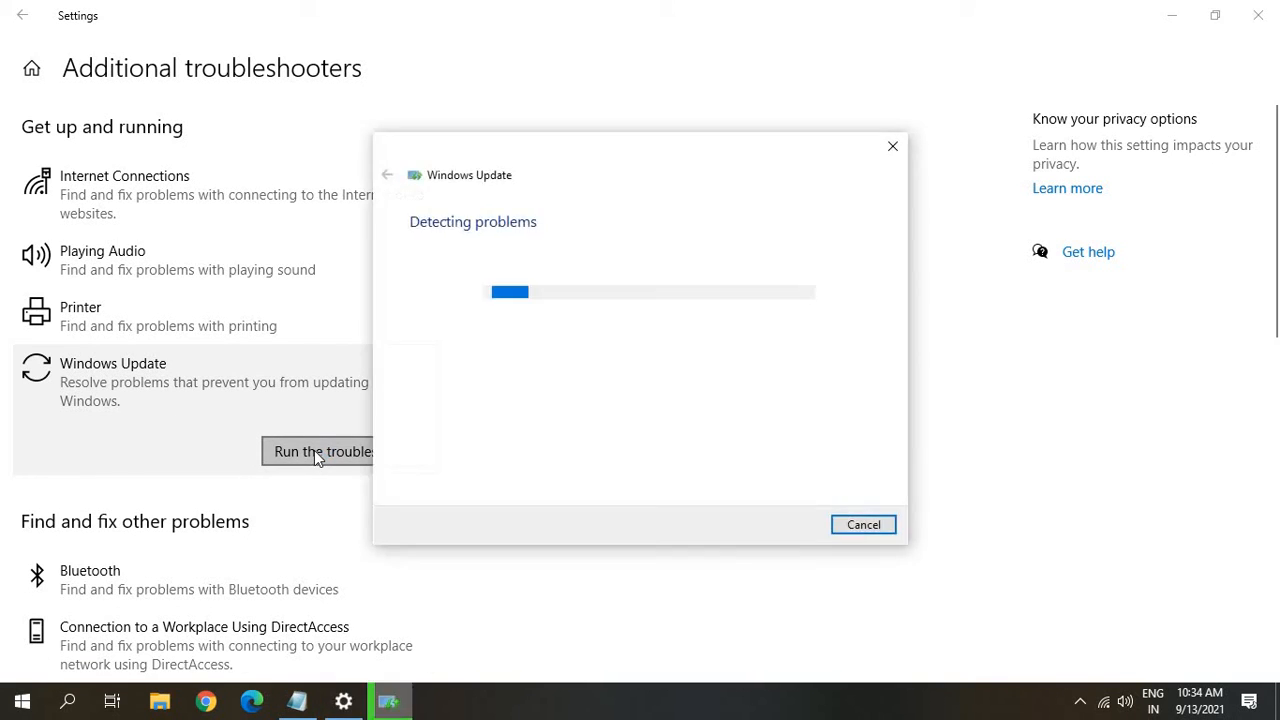